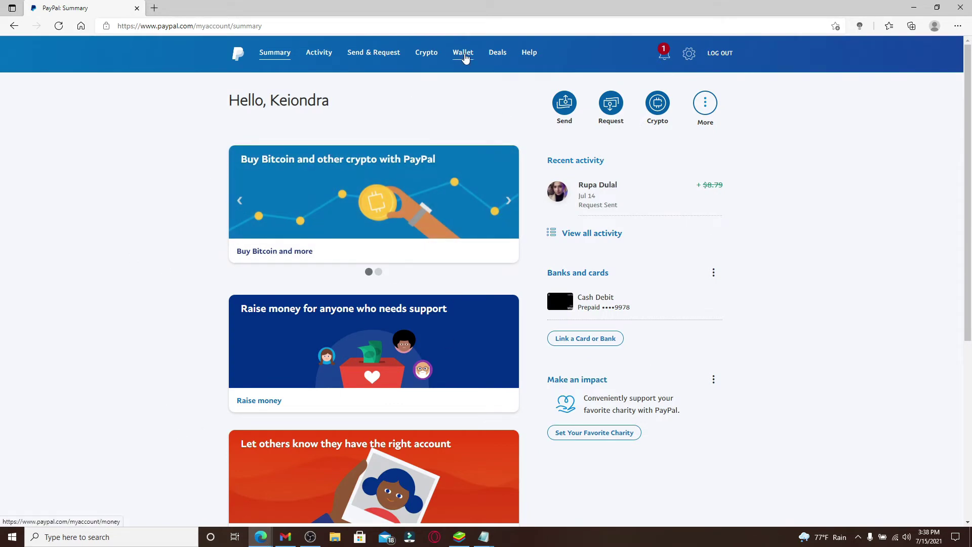
Step: Go to the Wallet page and start linking a new card
{"action": "left_click", "coordinate": [463, 53]}
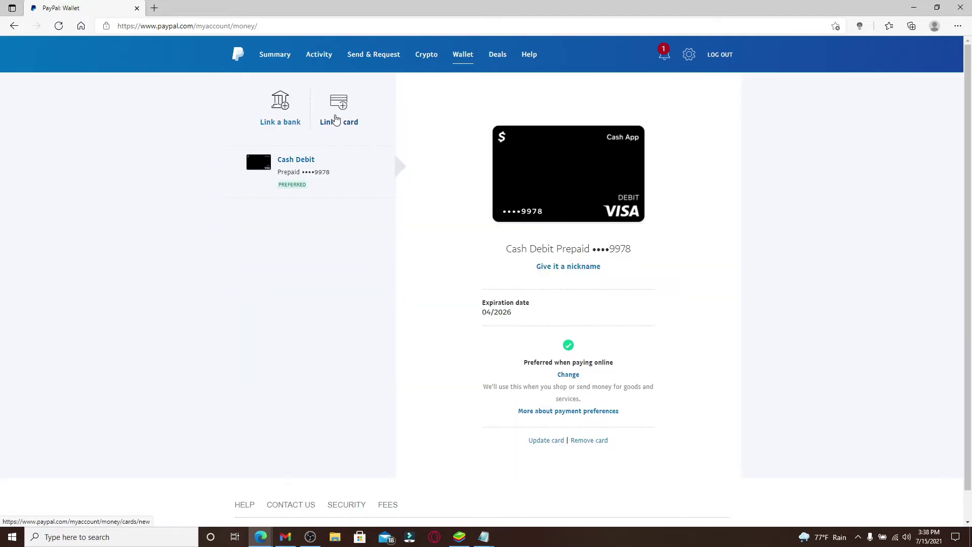
{"action": "left_click", "coordinate": [340, 117]}
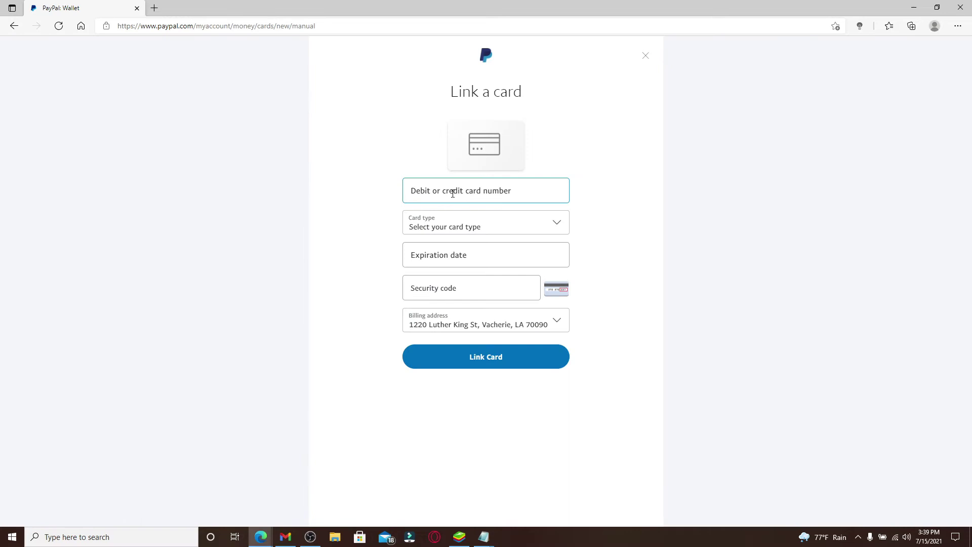
Step: Step through the card number, card type, expiration date and security code fields
{"action": "left_click", "coordinate": [452, 191]}
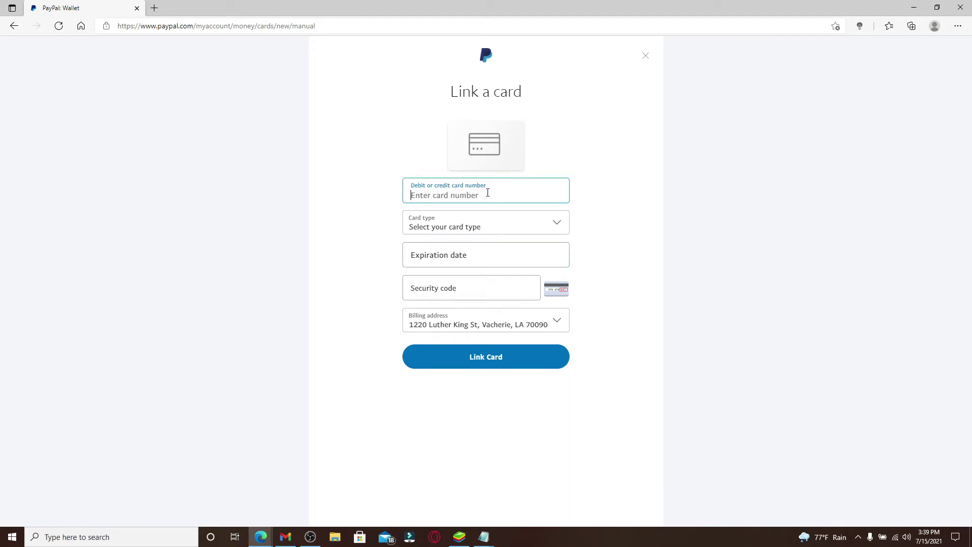
{"action": "left_click", "coordinate": [559, 225]}
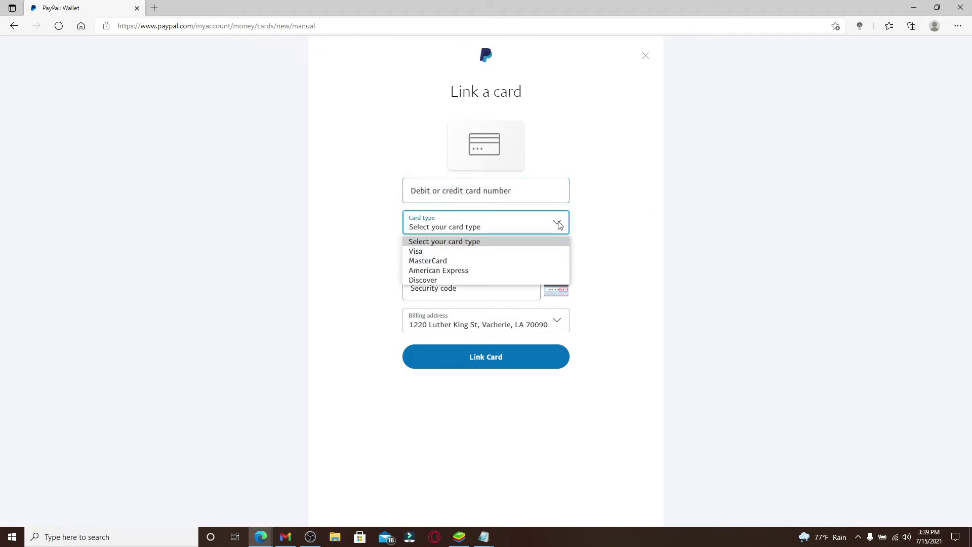
{"action": "left_click", "coordinate": [468, 250]}
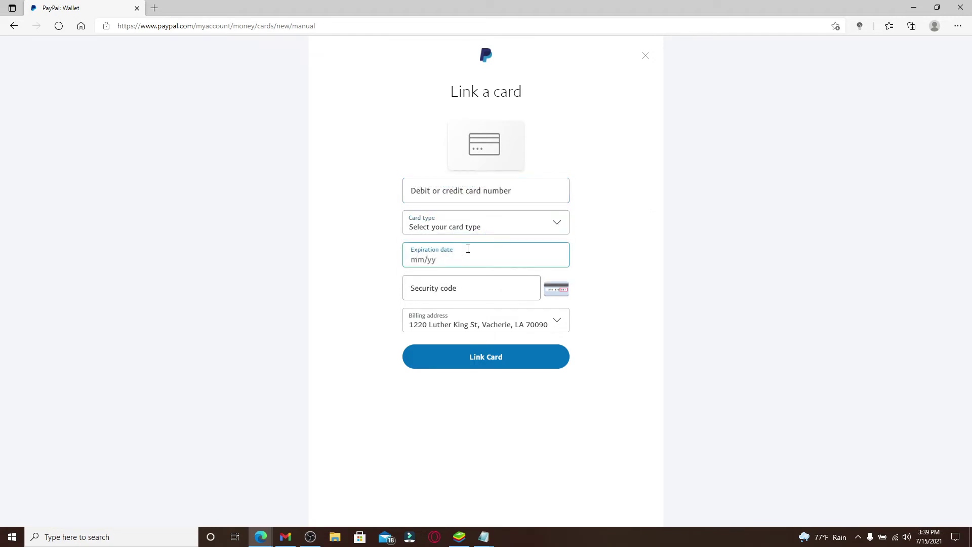
{"action": "left_click", "coordinate": [463, 289]}
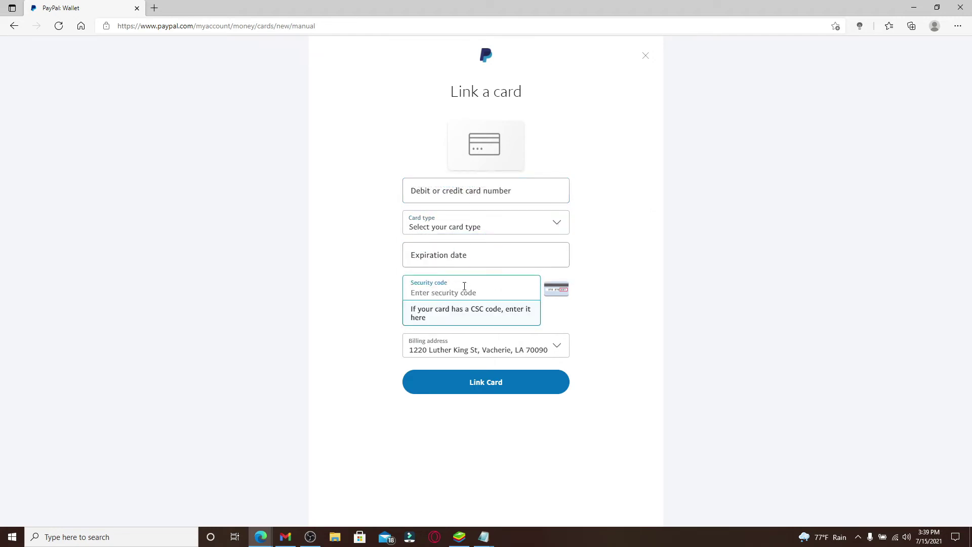